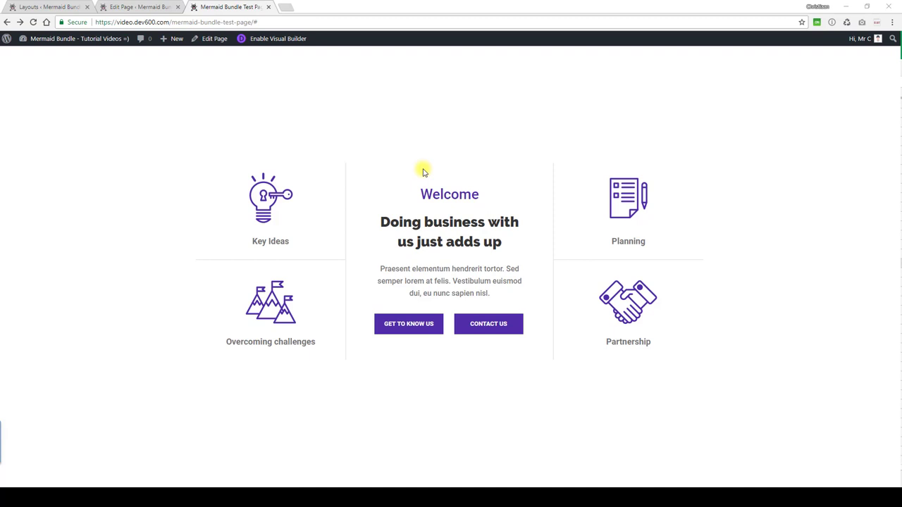
Open the 'Blurb - Key Ideas' module settings and find its Image & Icon options showing the lightbulb.
left_click(156, 9)
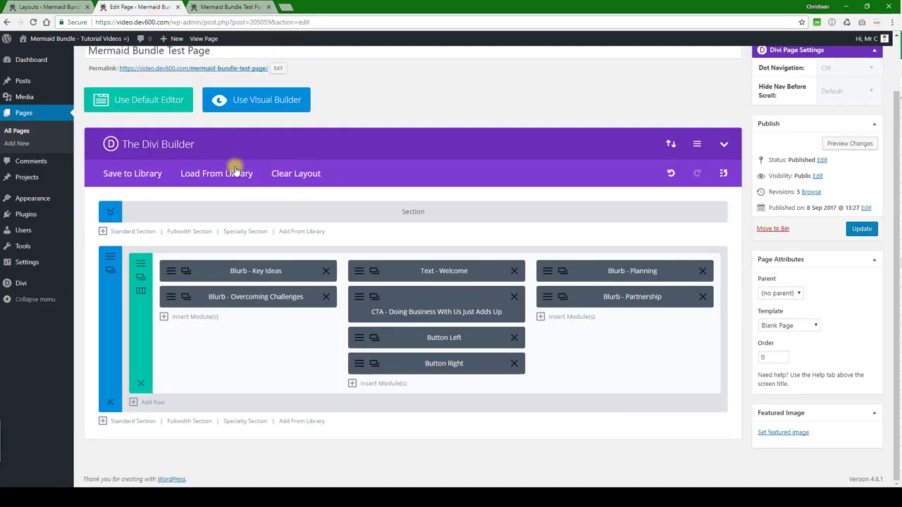
left_click(173, 274)
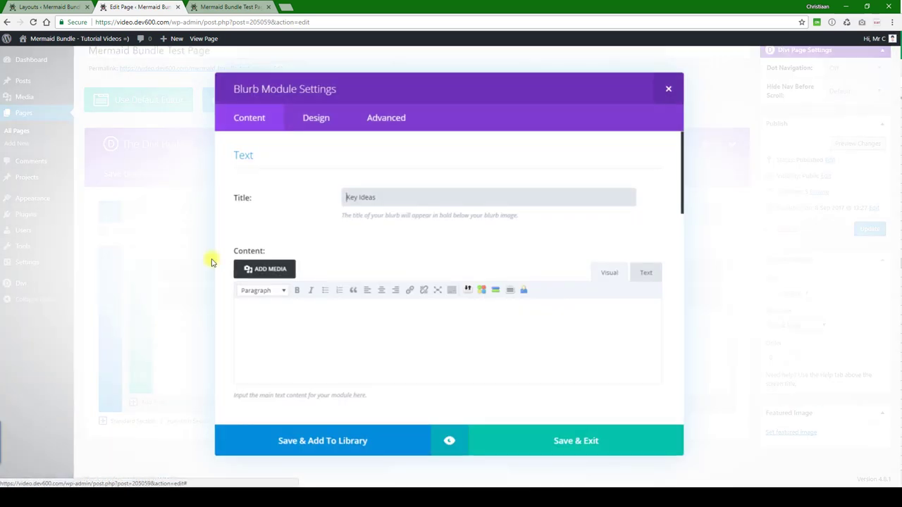
scroll(343, 178, "down", 2)
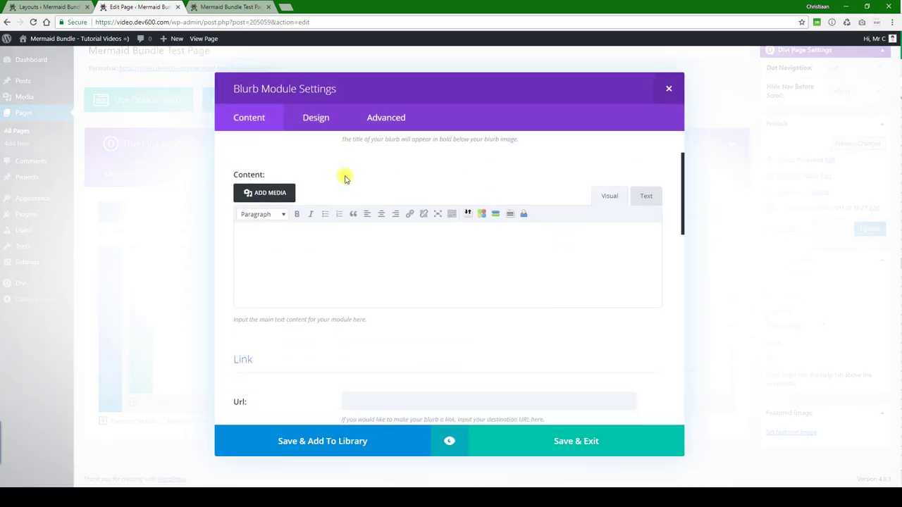
scroll(363, 184, "up", 2)
scroll(365, 185, "down", 6)
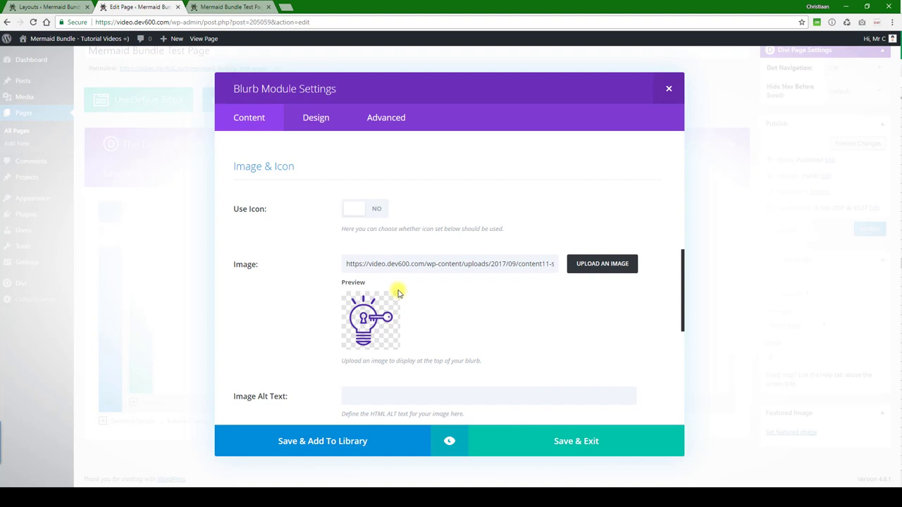
Turn on Use Icon and pick the half-filled pie-chart icon from the icon grid.
left_click(357, 213)
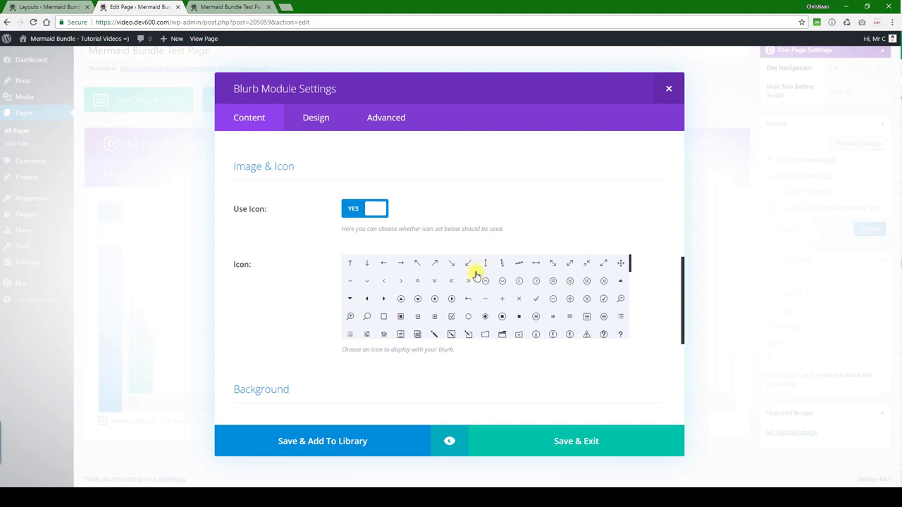
scroll(476, 275, "down", 5)
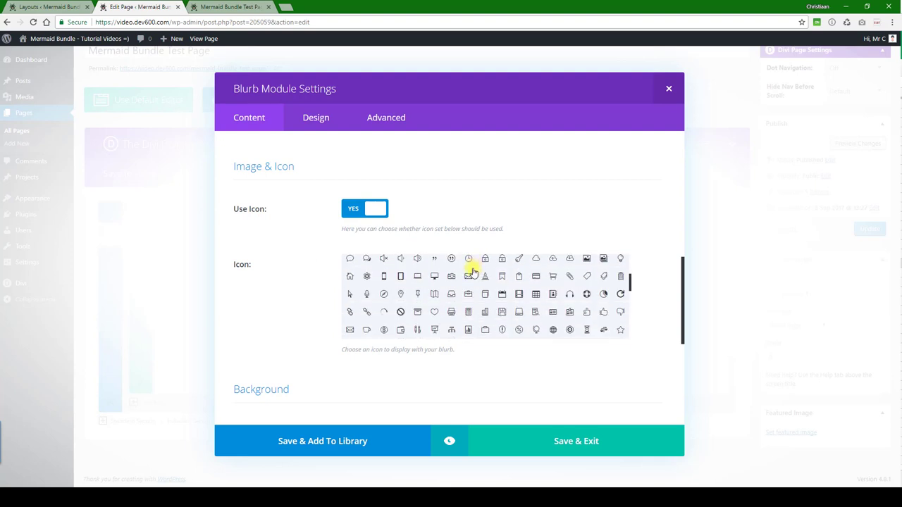
scroll(499, 284, "down", 3)
scroll(499, 285, "up", 3)
left_click(604, 296)
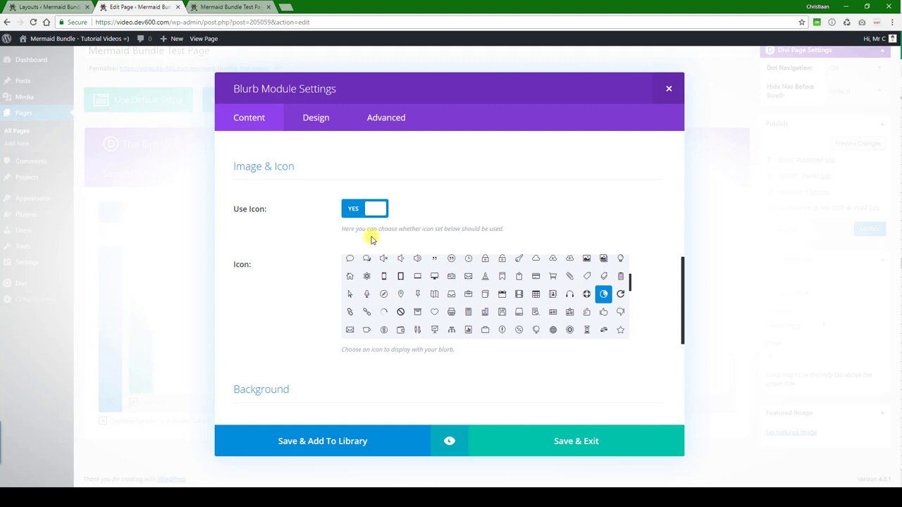
scroll(298, 233, "down", 5)
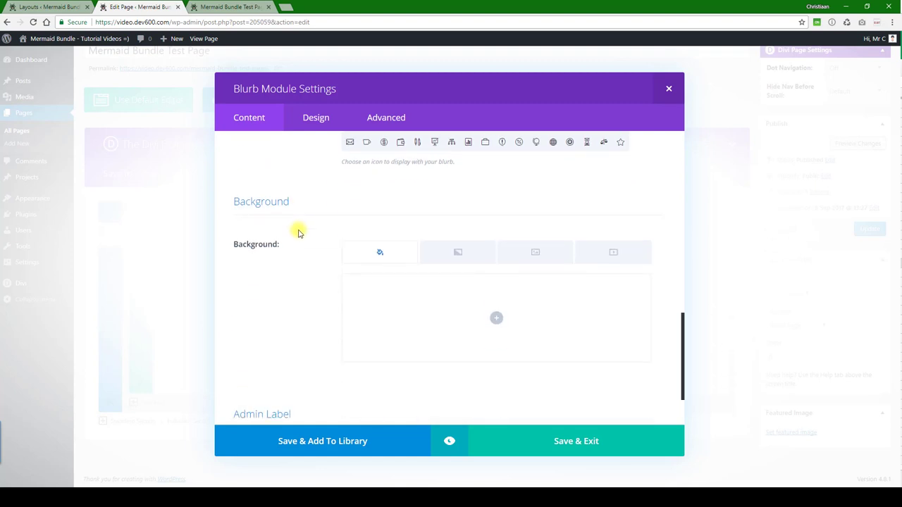
scroll(304, 224, "up", 8)
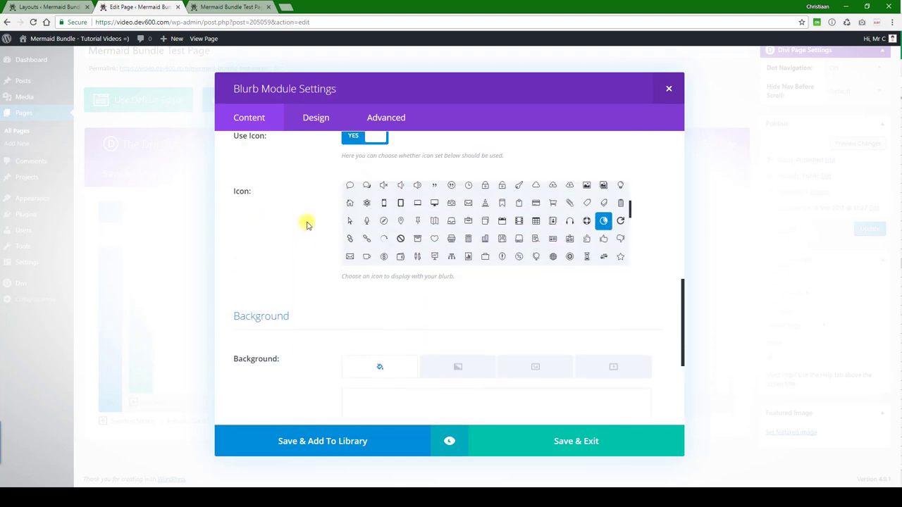
Copy Dark Green 0a9003 from the Notepad++ hex colour file for the blurb's Icon Color.
left_click(317, 120)
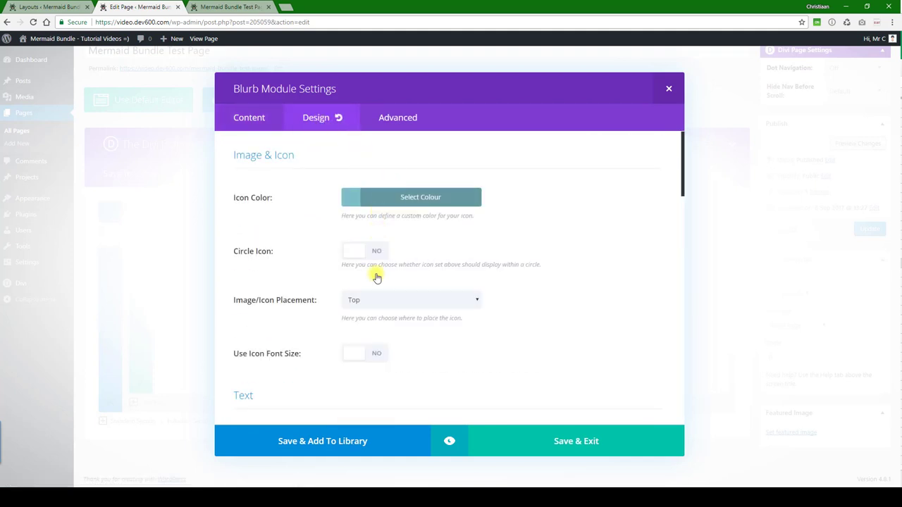
key("alt+Tab")
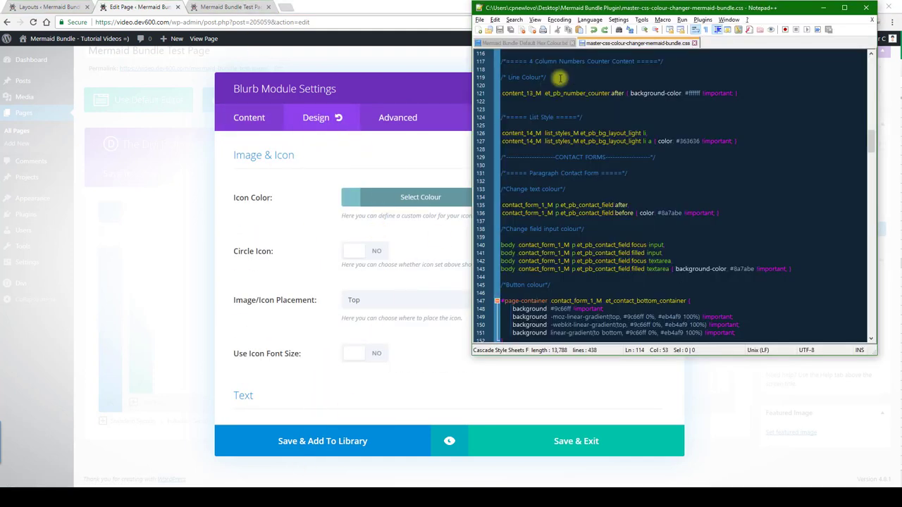
left_click(550, 43)
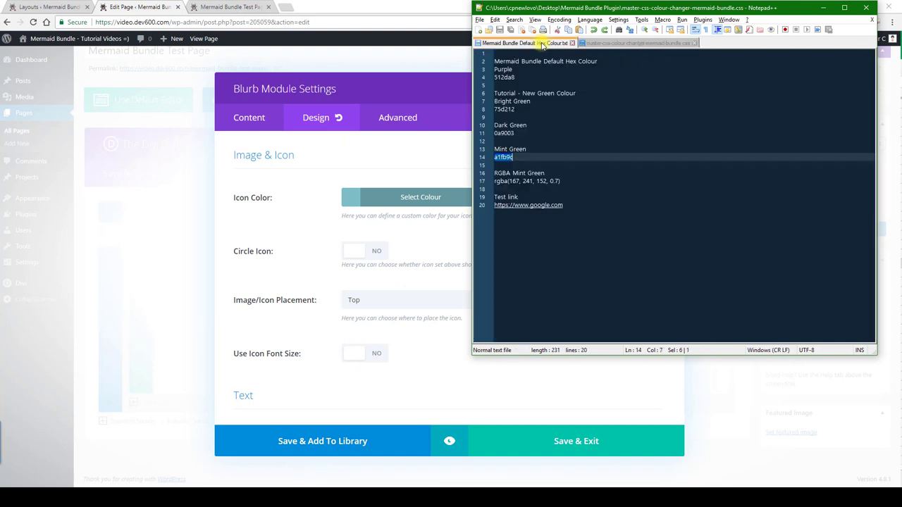
double_click(506, 132)
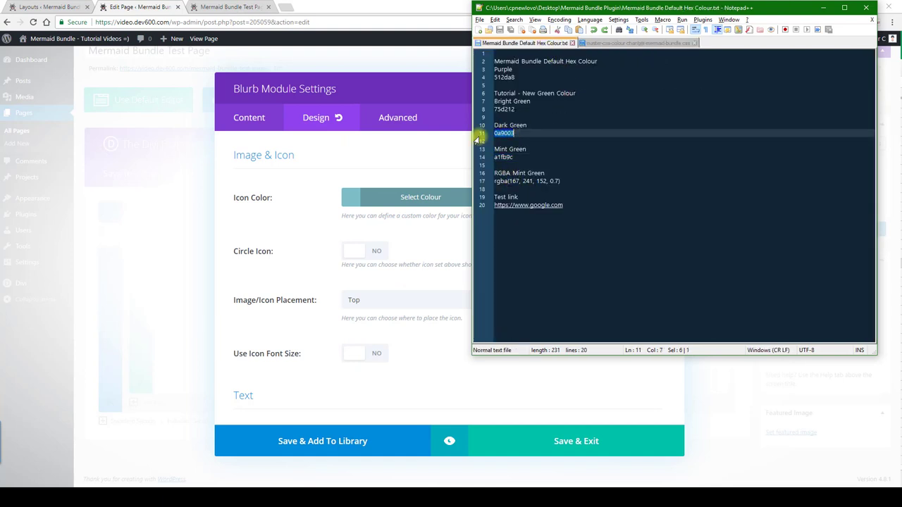
left_click(327, 169)
left_click(389, 193)
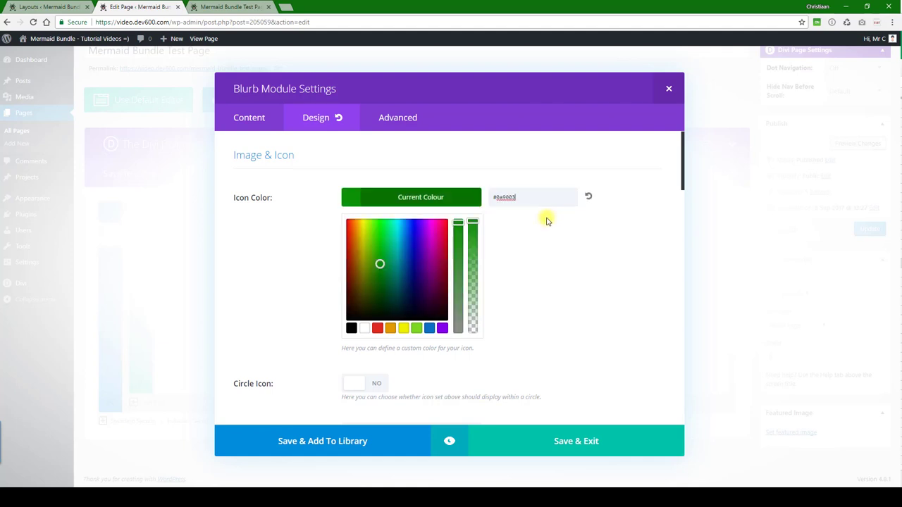
Apply the #0a9003 icon colour, enable Use Icon Font Size, and preview the layout.
left_click(284, 272)
scroll(317, 212, "down", 3)
left_click(357, 250)
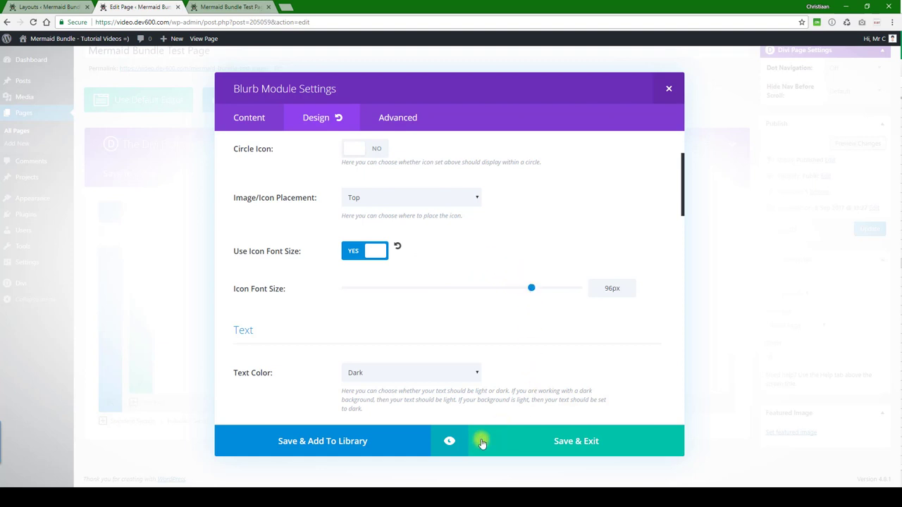
left_click(451, 441)
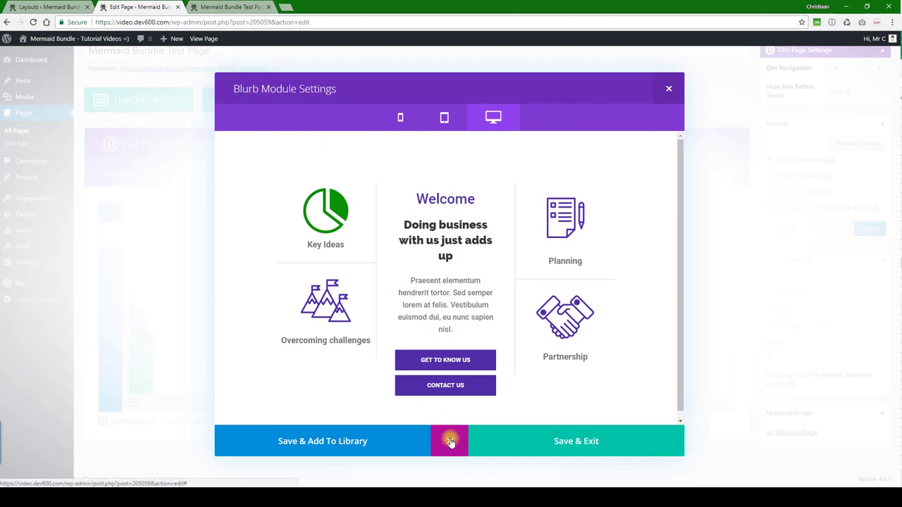
Drag the Icon Font Size slider higher to enlarge the Key Ideas pie-chart icon.
left_click(450, 443)
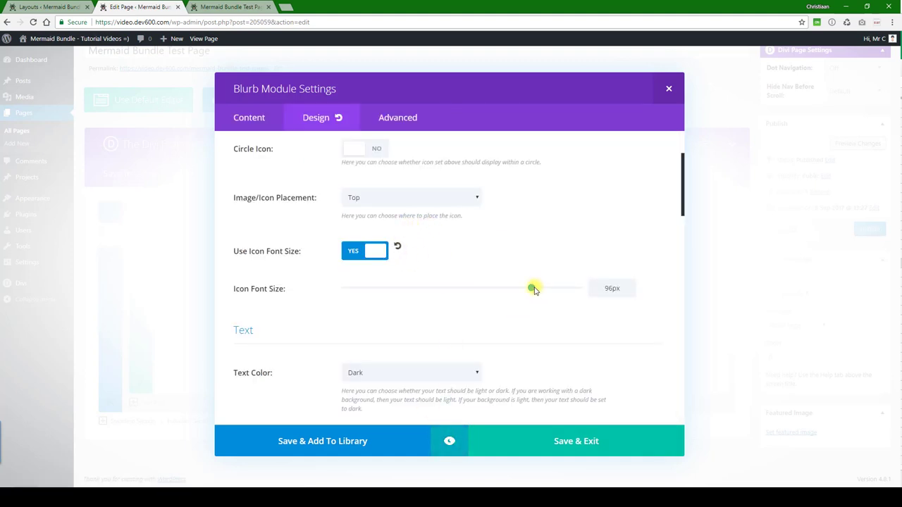
left_click_drag(537, 289, 568, 289)
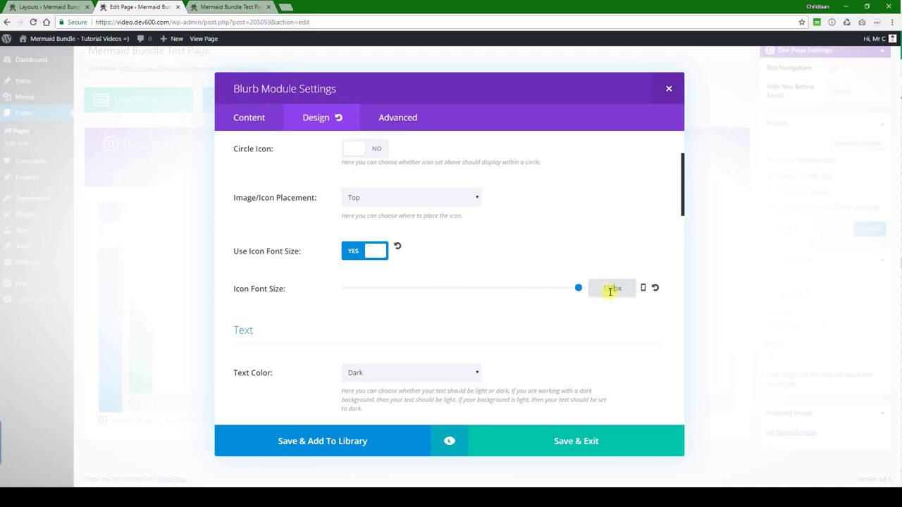
key("Return")
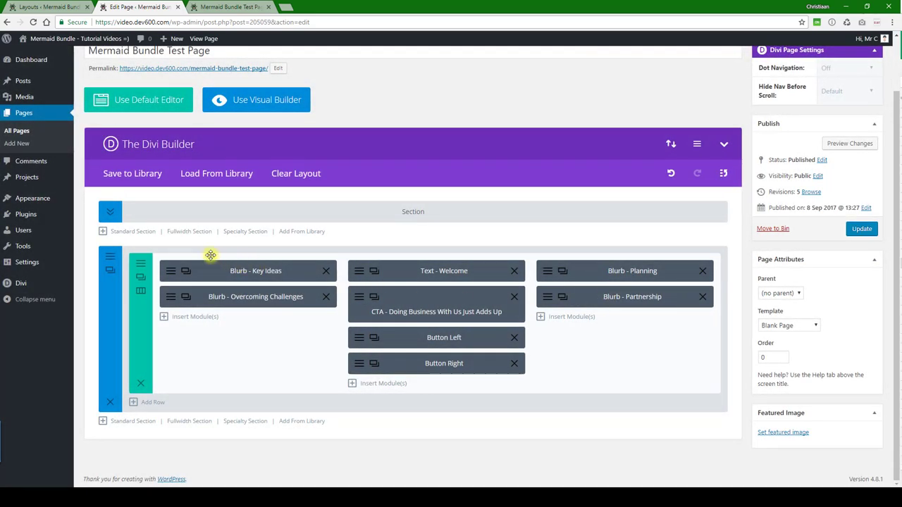
Preview the enlarged Key Ideas icon, then Save & Exit the blurb settings.
left_click(177, 274)
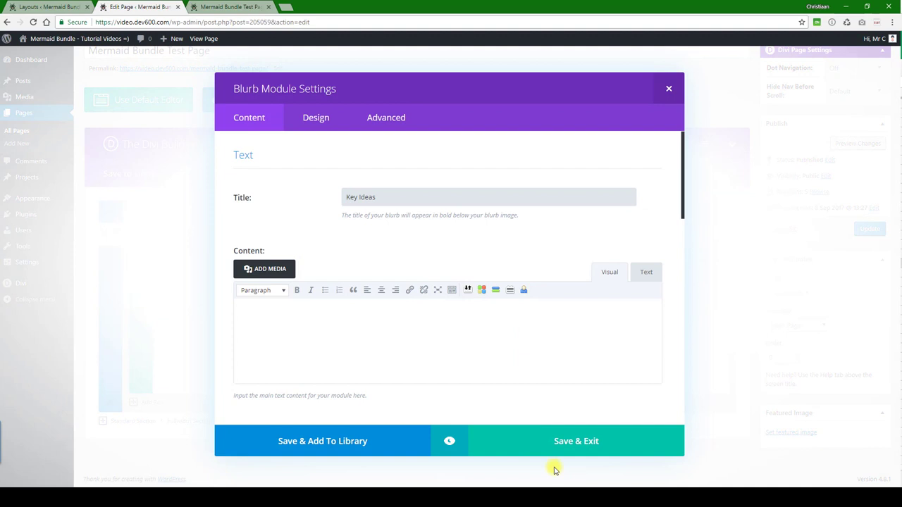
left_click(448, 443)
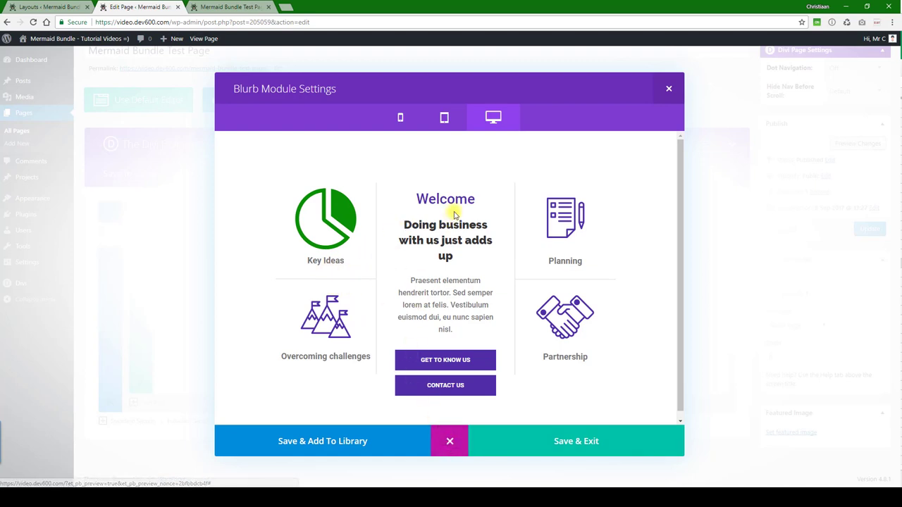
left_click_drag(419, 198, 477, 200)
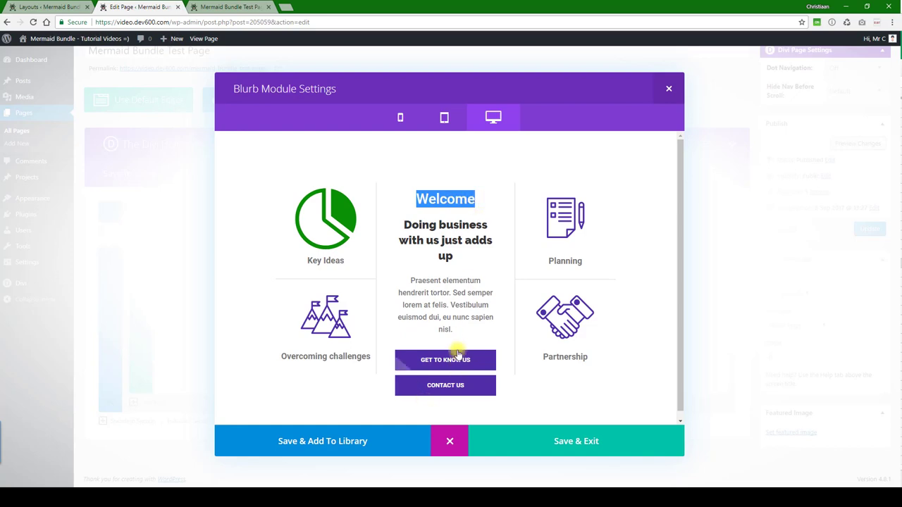
left_click(452, 442)
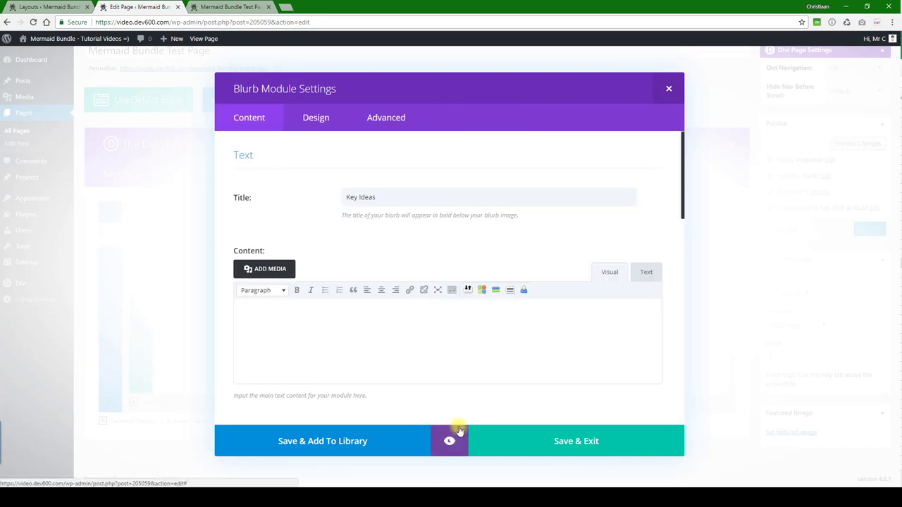
left_click(549, 434)
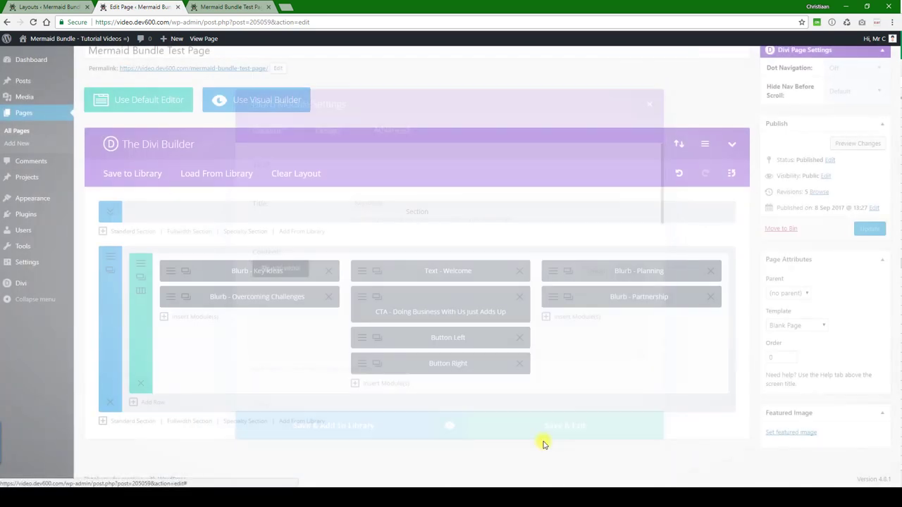
Set the Welcome text module's Header Text Color to #0a9003.
left_click(359, 270)
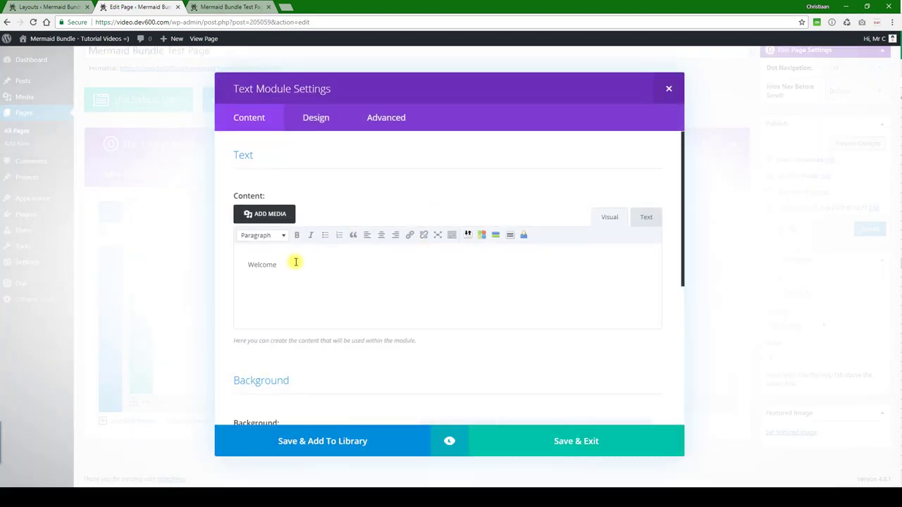
scroll(296, 263, "down", 4)
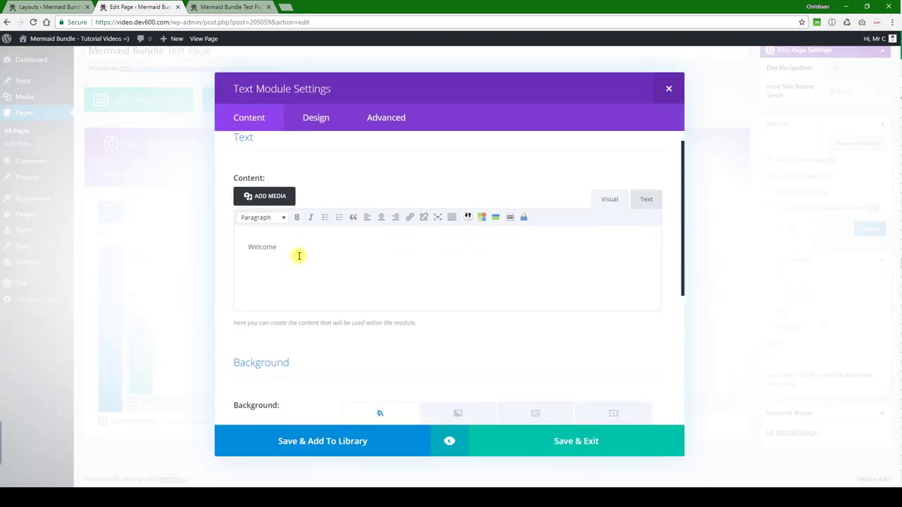
left_click(312, 120)
left_click(436, 391)
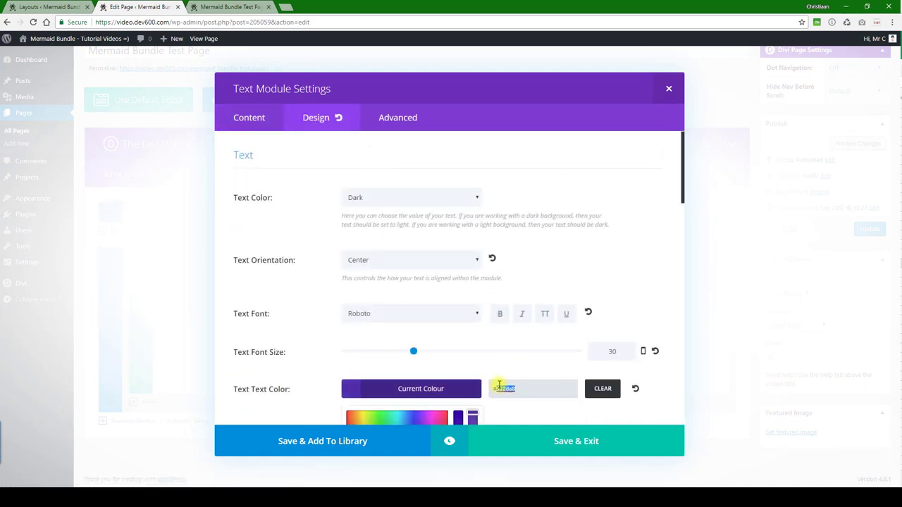
scroll(493, 339, "down", 10)
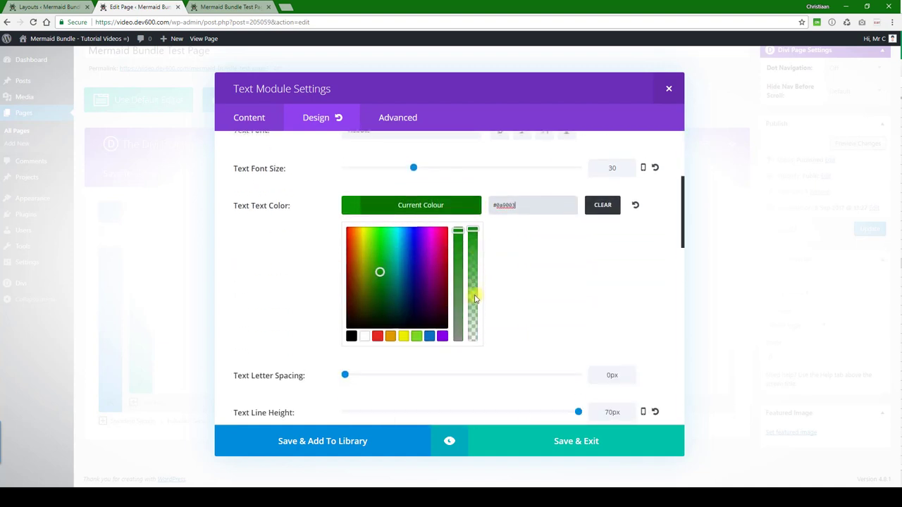
scroll(458, 260, "up", 3)
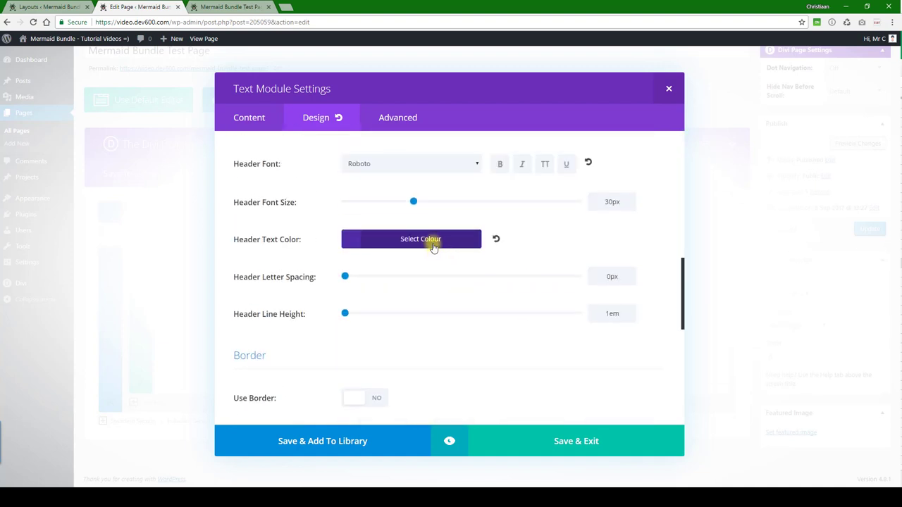
left_click(432, 243)
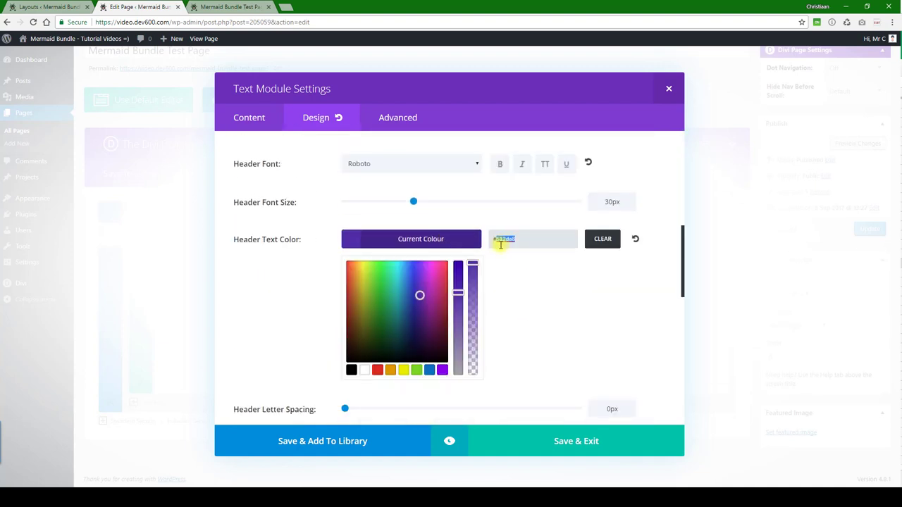
type("#0a9003")
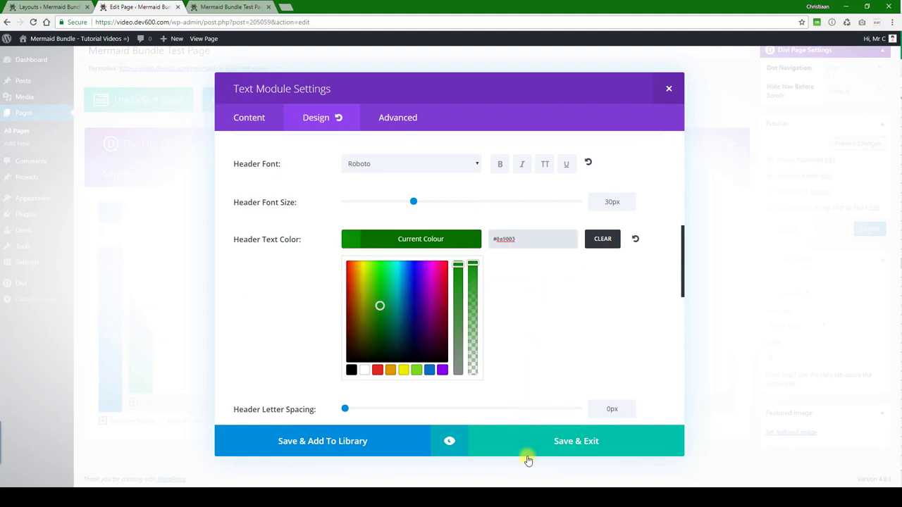
Preview the green Welcome heading and Save & Exit the text module.
left_click(449, 442)
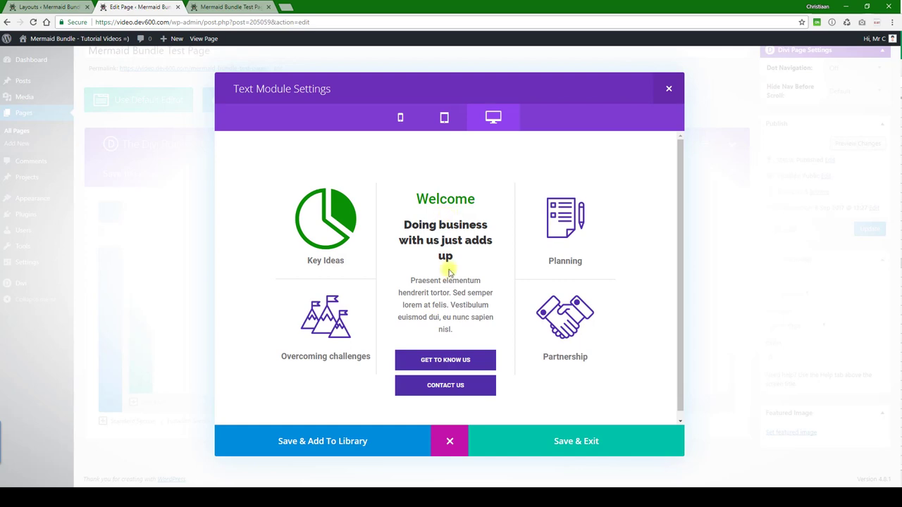
scroll(450, 275, "down", 1)
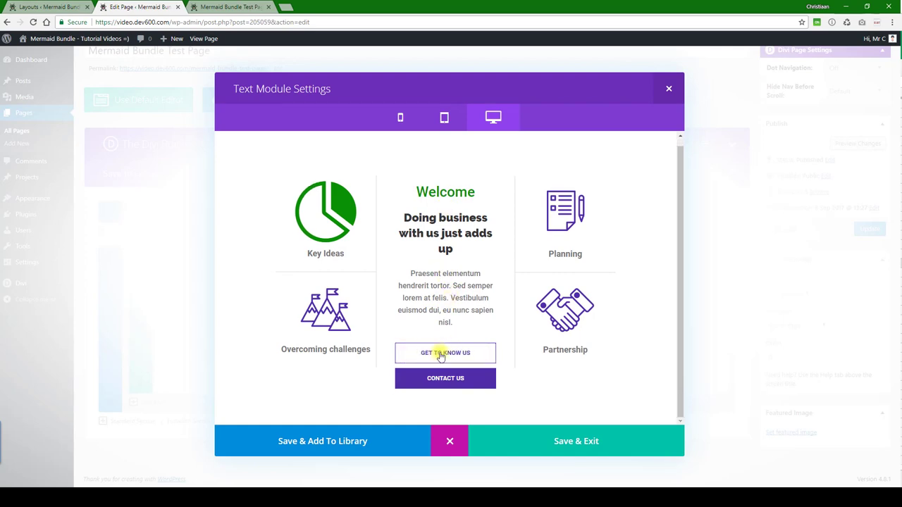
left_click(523, 442)
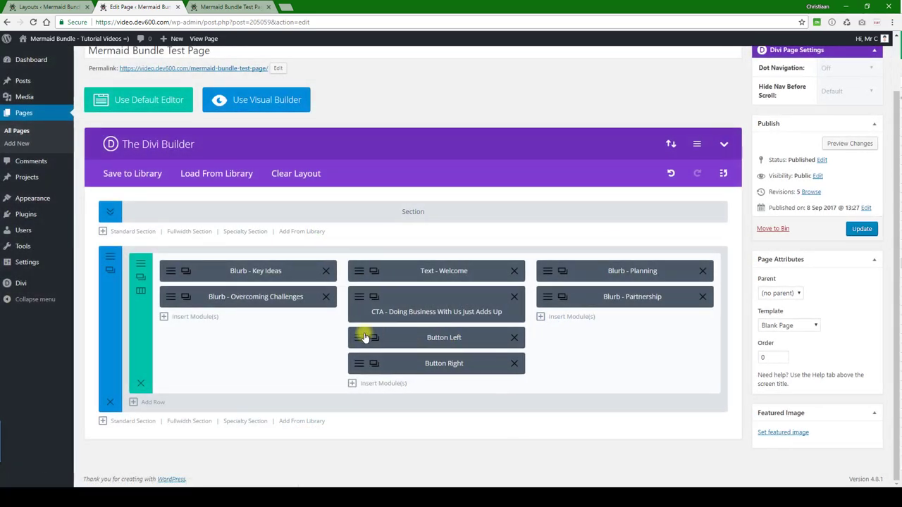
Set the left button's Button Background Color to #0a9003.
left_click(363, 339)
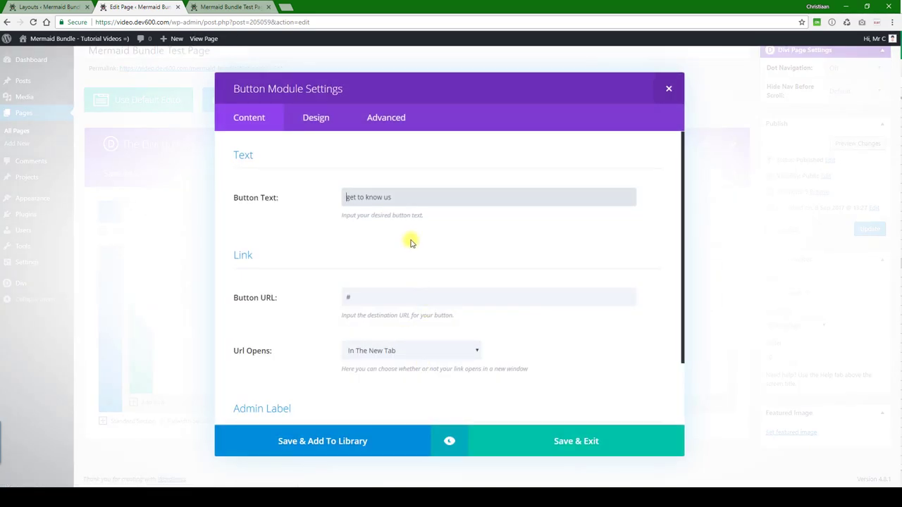
left_click_drag(396, 198, 329, 201)
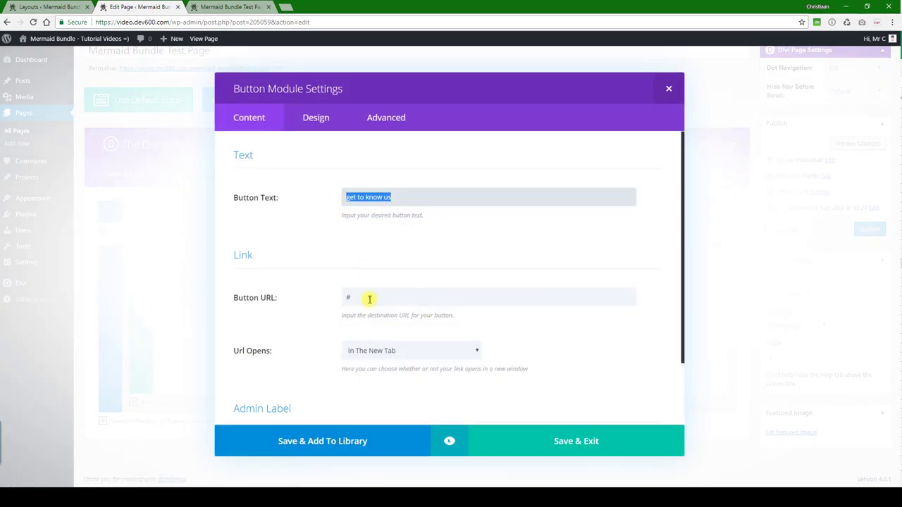
left_click_drag(369, 299, 322, 299)
scroll(319, 329, "down", 1)
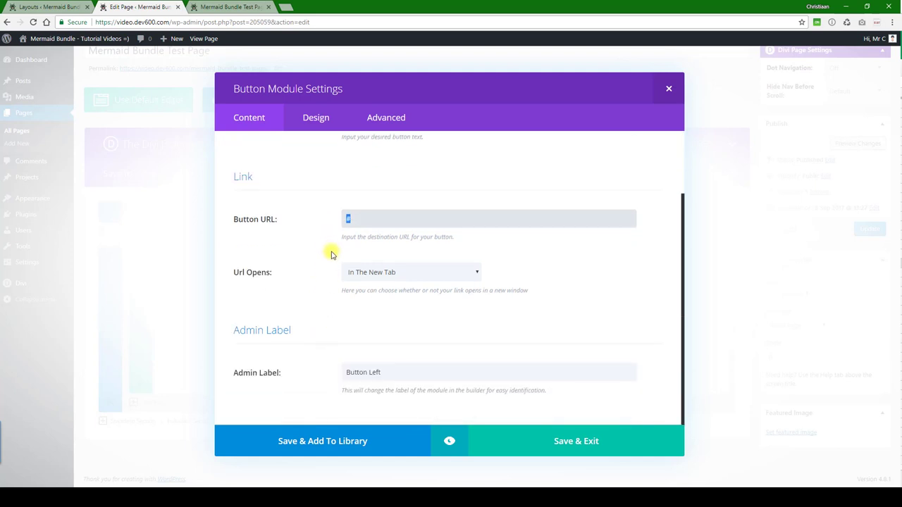
left_click(316, 118)
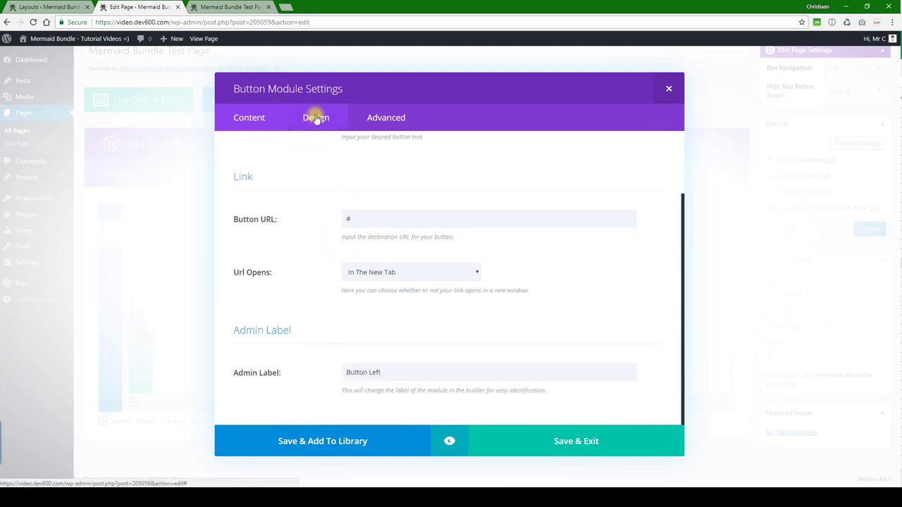
scroll(392, 248, "down", 5)
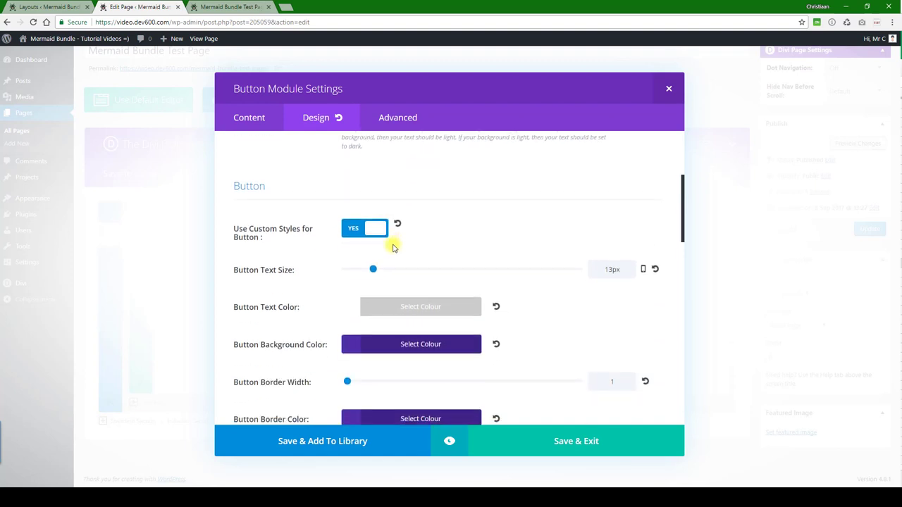
scroll(376, 208, "up", 1)
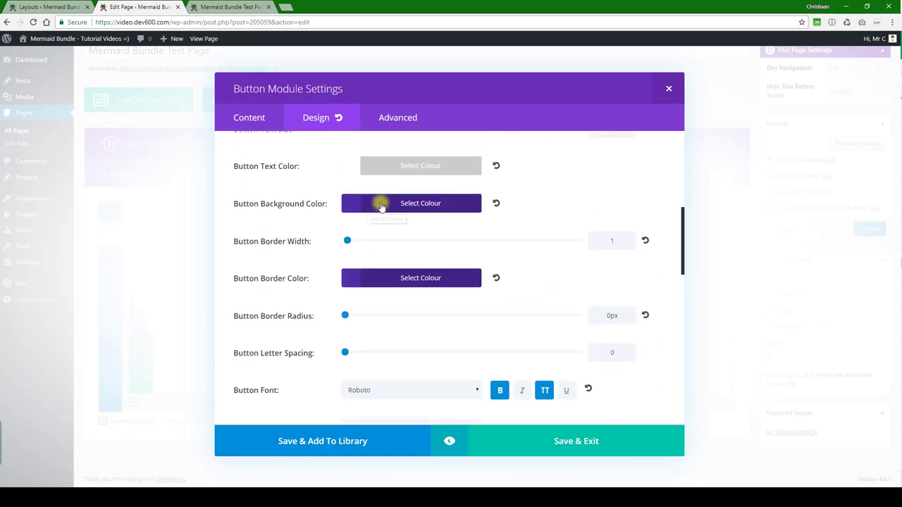
left_click(412, 203)
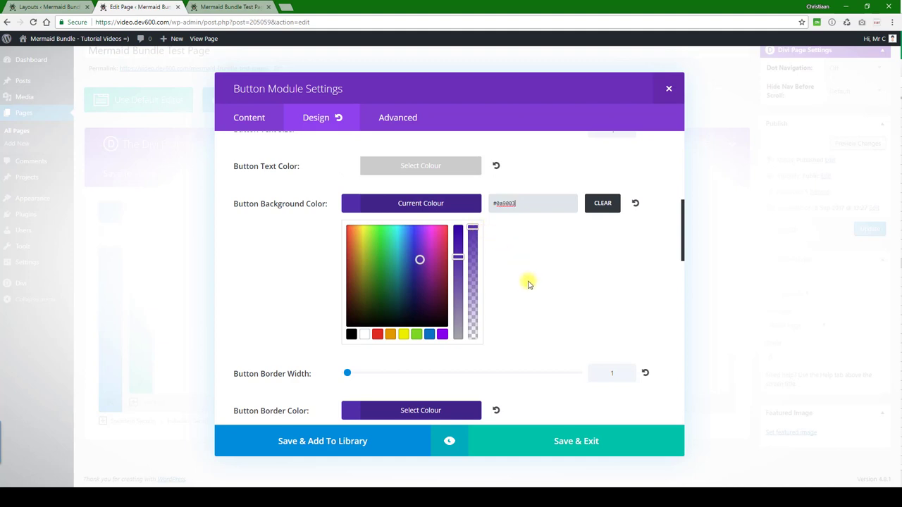
key("ctrl+v")
Set the Button Border Color to the same #0a9003 green.
scroll(515, 279, "down", 2)
left_click(455, 270)
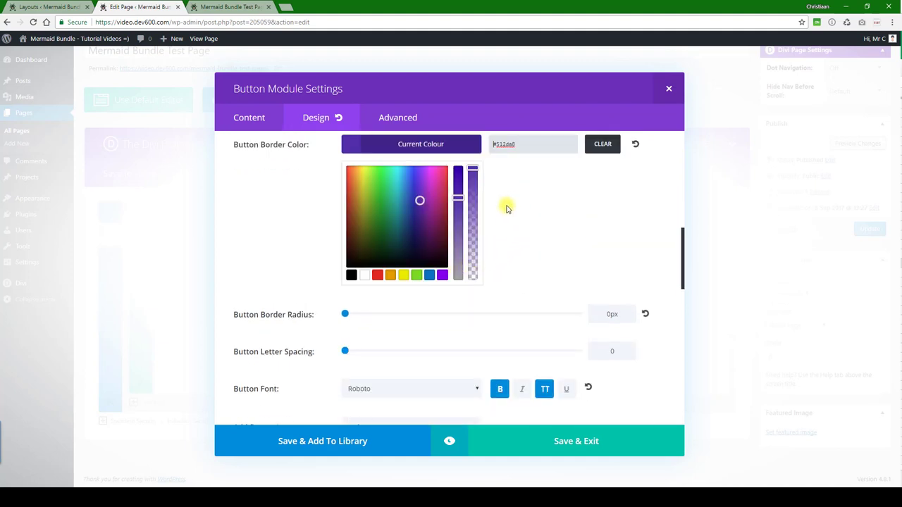
scroll(503, 205, "up", 2)
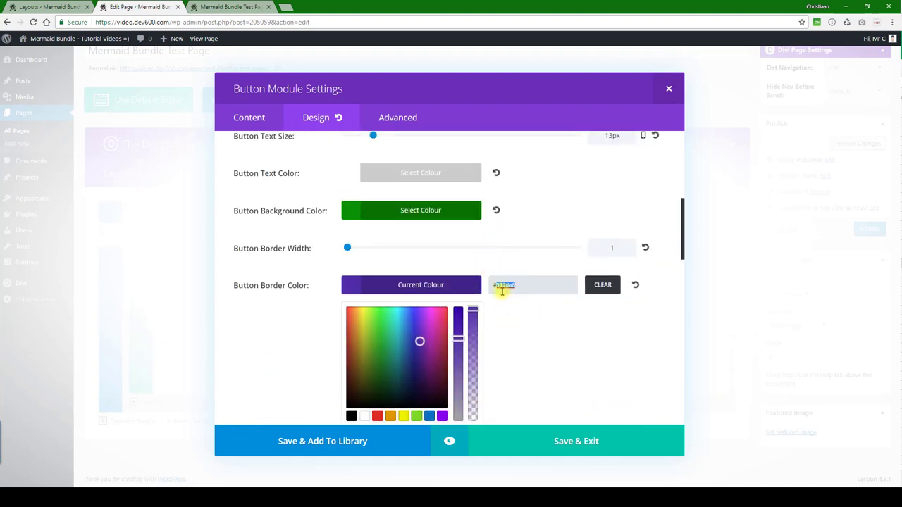
scroll(507, 325, "down", 8)
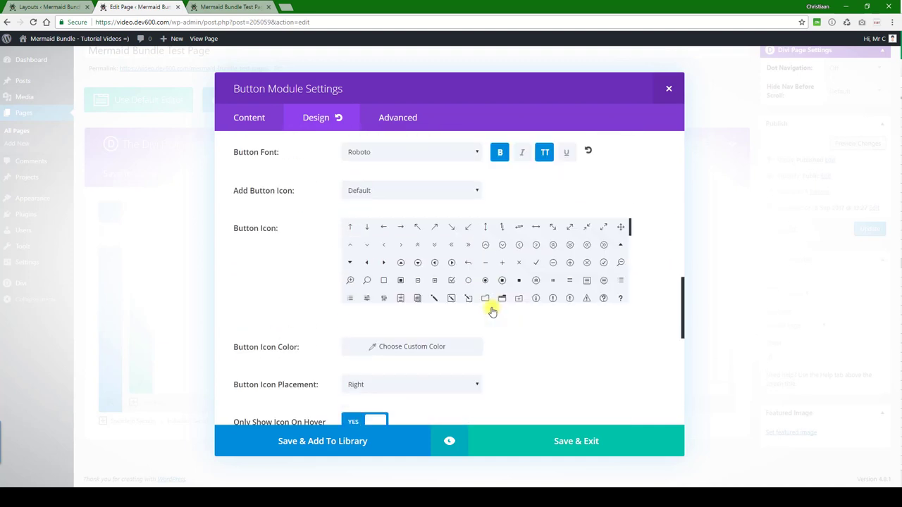
scroll(486, 304, "down", 1)
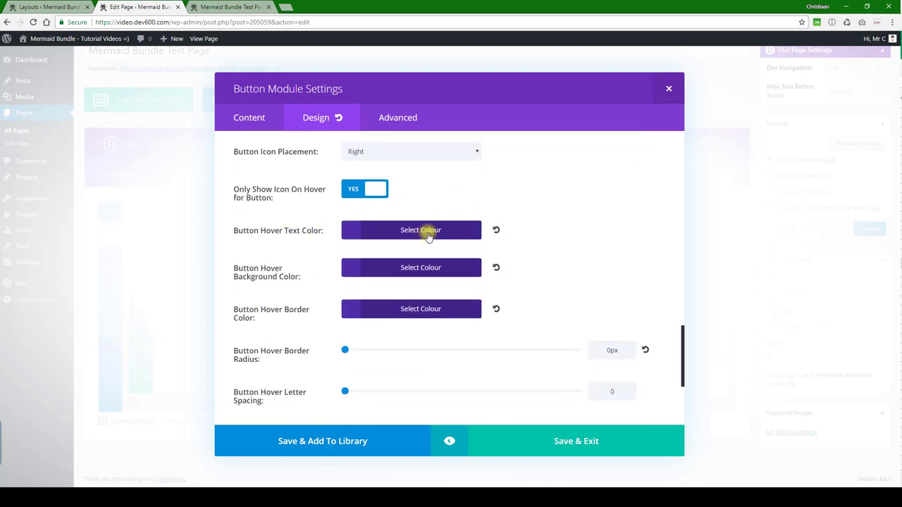
Set the button's hover text, background and border colours to #0a9003.
left_click(438, 232)
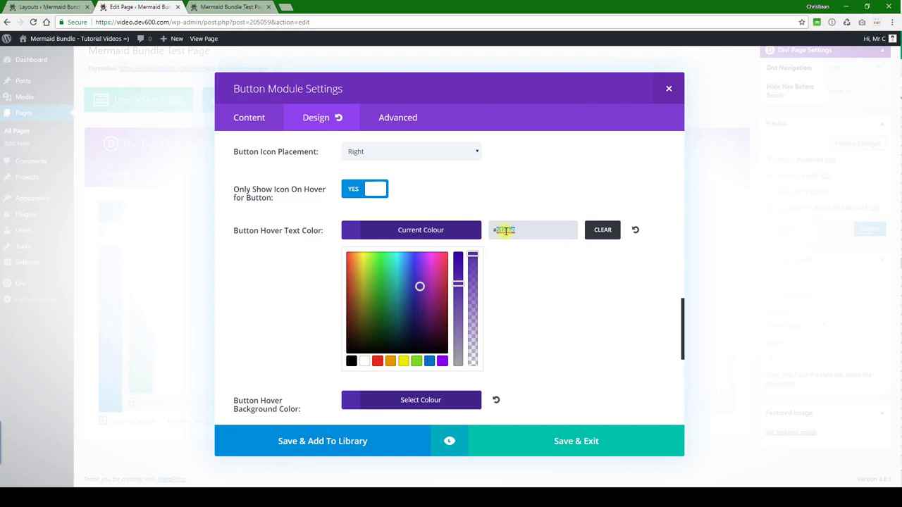
scroll(494, 282, "down", 1)
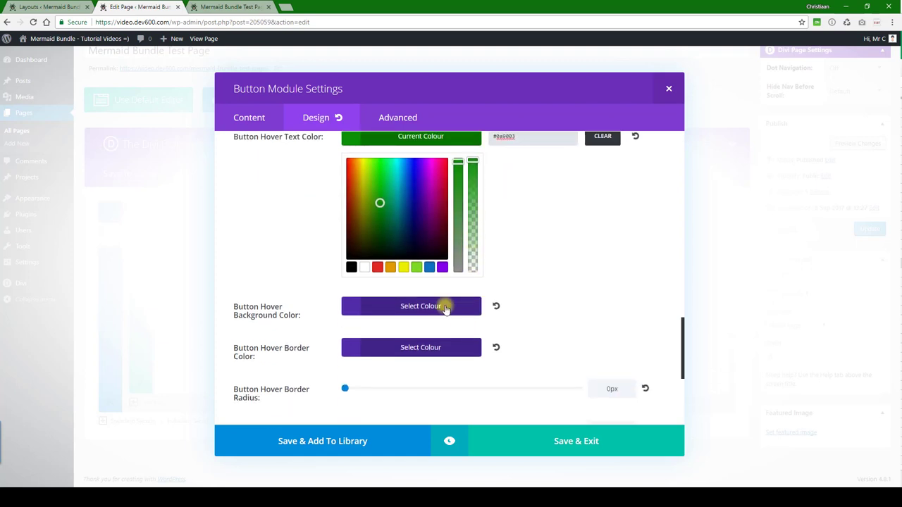
left_click(443, 305)
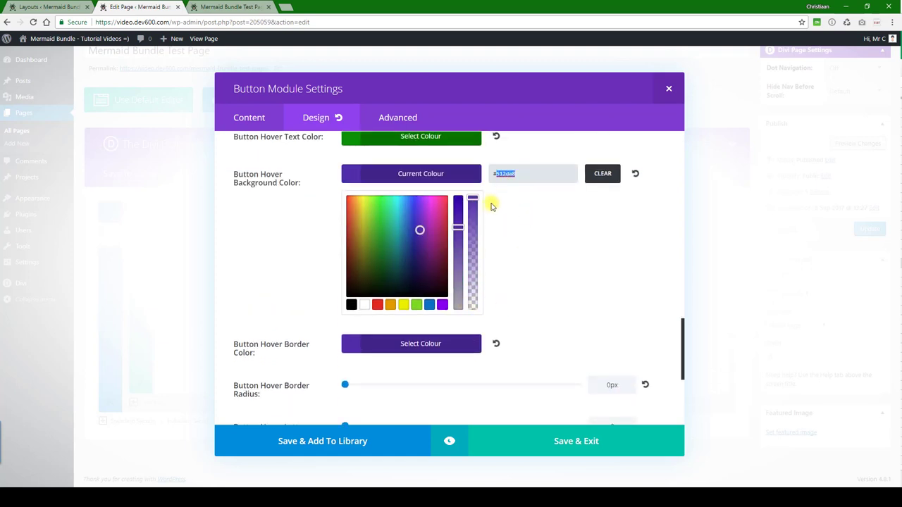
left_click(432, 343)
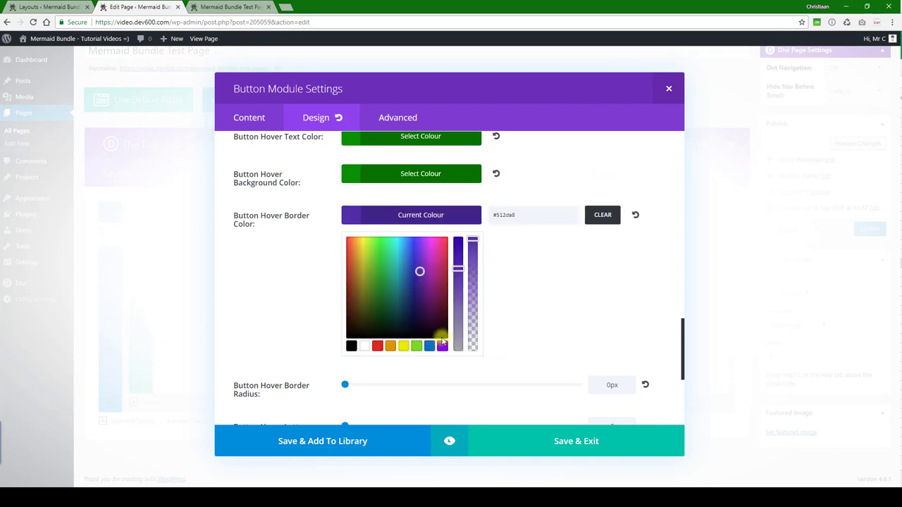
left_click(503, 218)
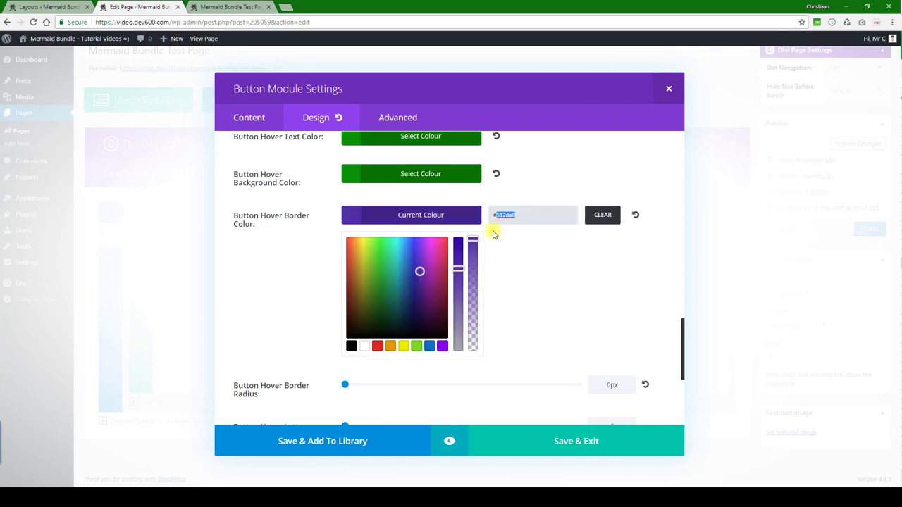
Preview the green button, Save & Exit its settings, and Update the page.
left_click(455, 440)
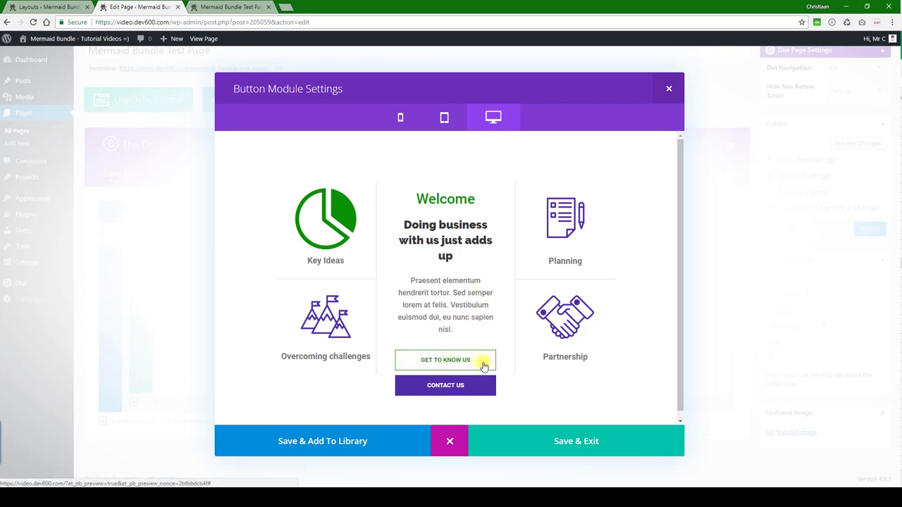
left_click(539, 437)
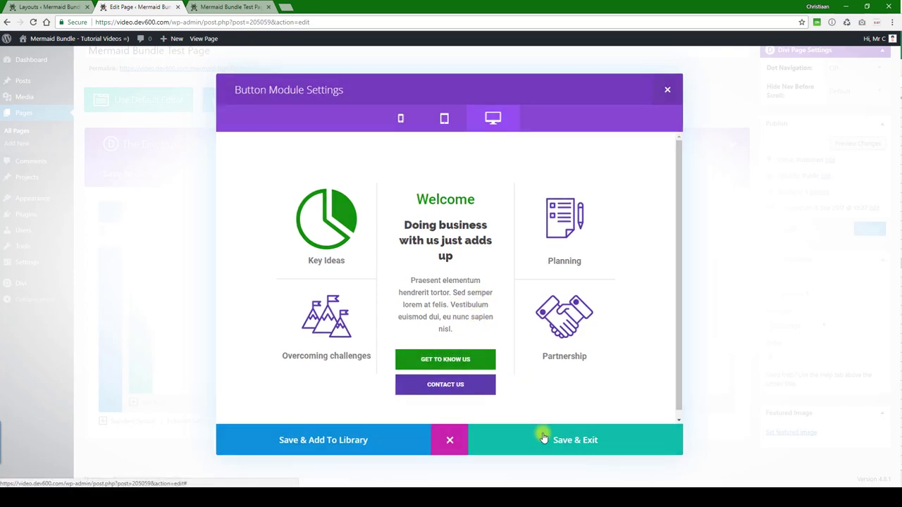
left_click(863, 229)
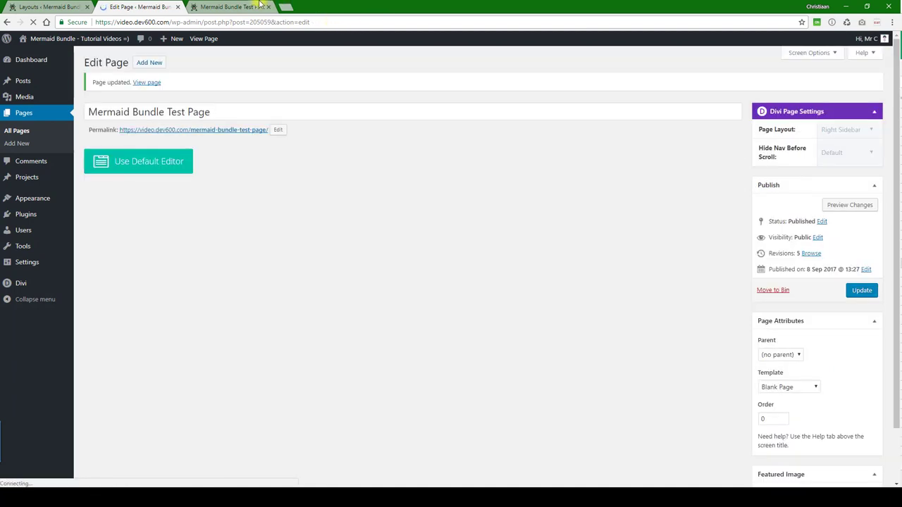
View the live Mermaid Bundle Test Page with the green icon, heading and button.
left_click(247, 7)
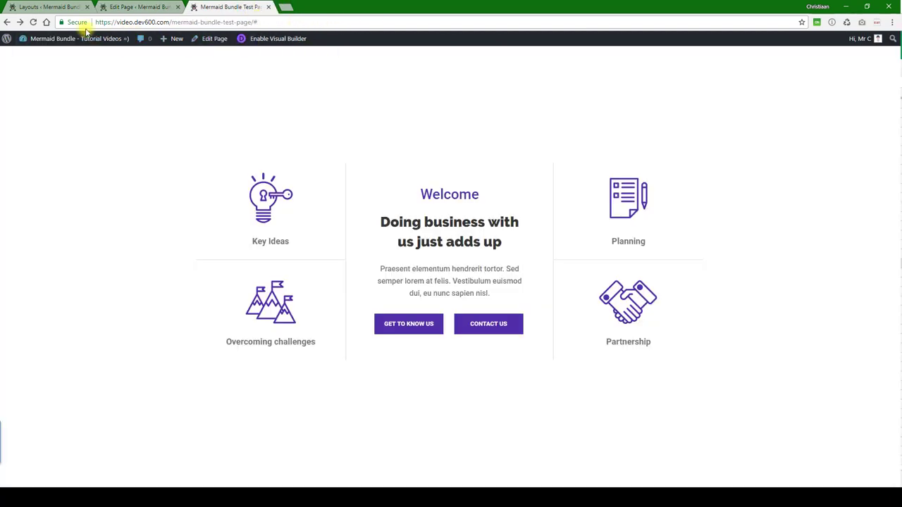